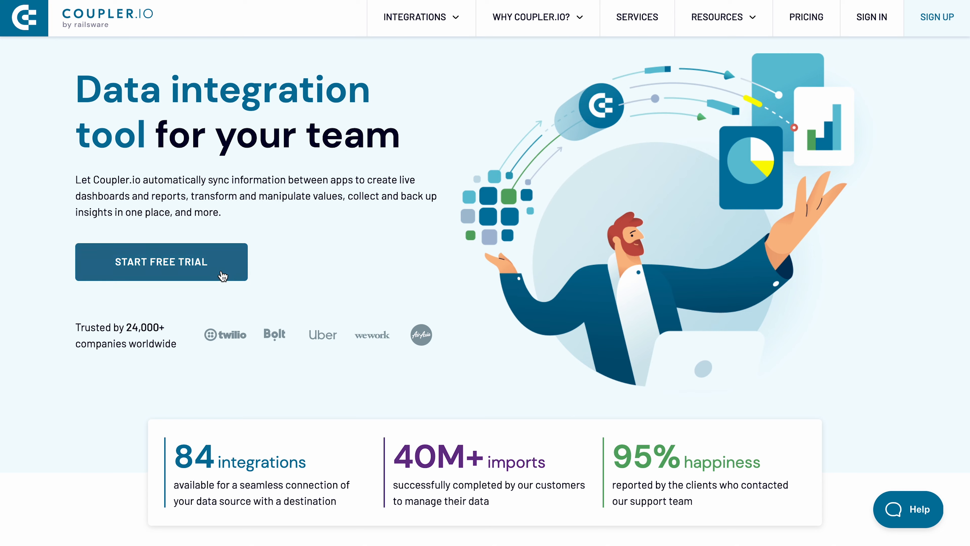
Step: Start the Coupler.io free trial by signing in with the Coupler.io Demo Google account, and dismiss the intro video
{"action": "left_click", "coordinate": [224, 274]}
{"action": "left_click", "coordinate": [499, 221]}
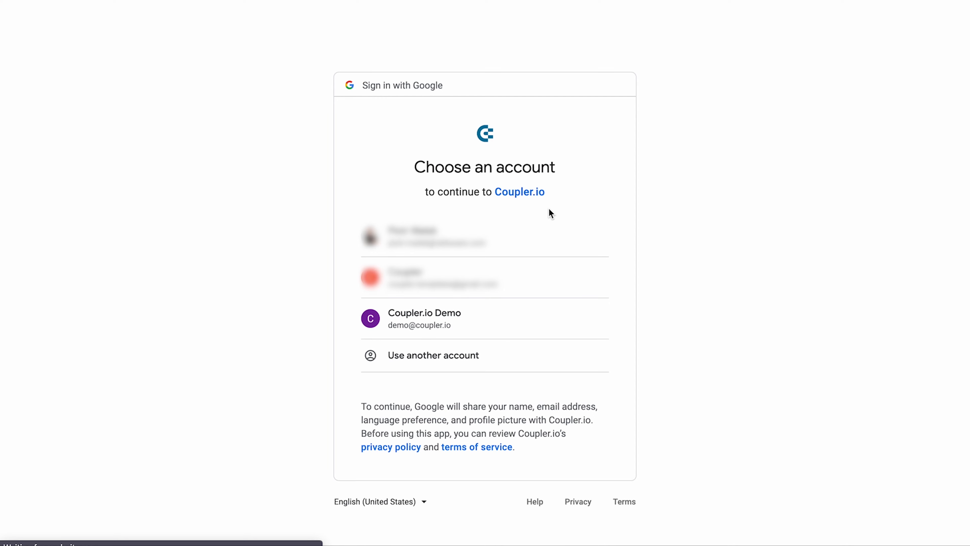
{"action": "left_click", "coordinate": [449, 316]}
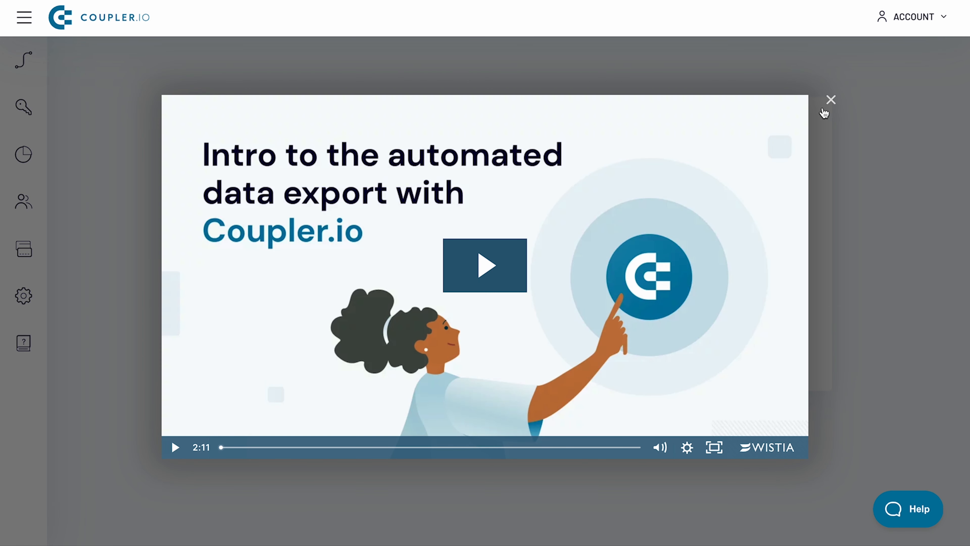
{"action": "left_click", "coordinate": [830, 99]}
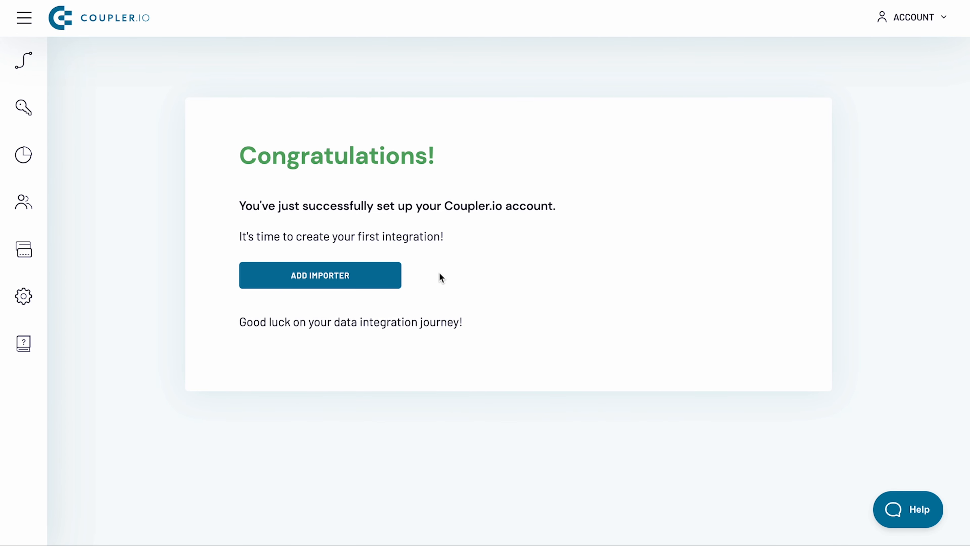
Step: Add a new importer with Pipedrive as the source and BigQuery as the destination, and proceed to its setup
{"action": "left_click", "coordinate": [385, 281]}
{"action": "left_click", "coordinate": [363, 243]}
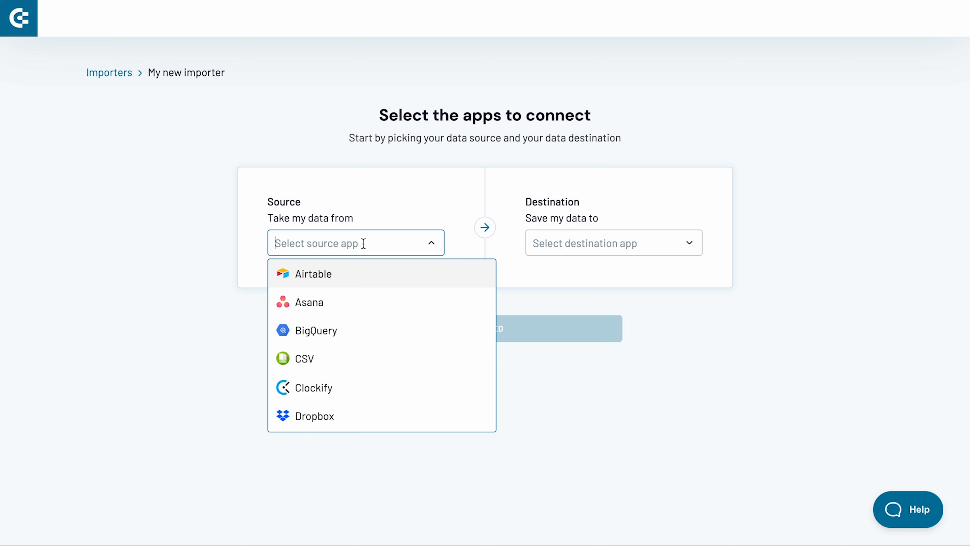
{"action": "scroll", "coordinate": [361, 356], "scroll_direction": "down", "scroll_amount": 10}
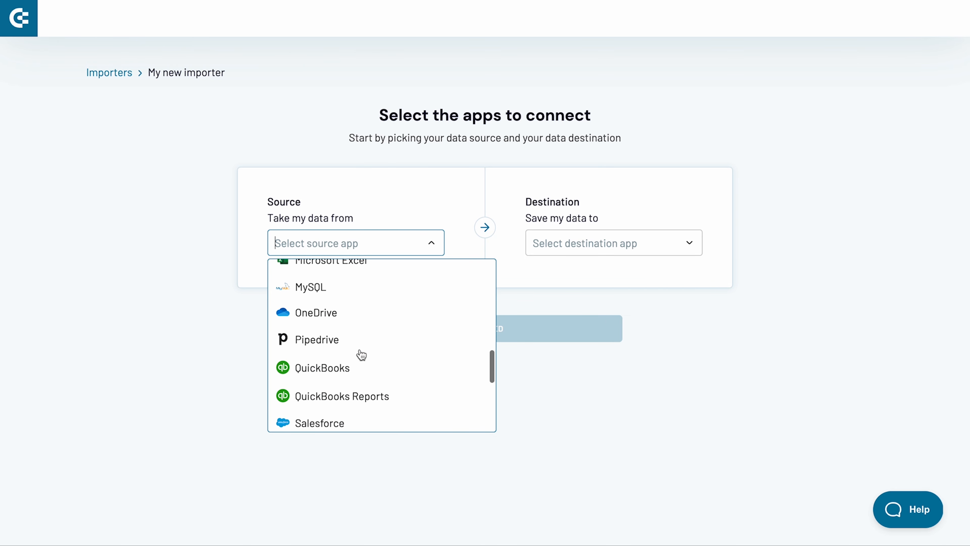
{"action": "left_click", "coordinate": [358, 340]}
{"action": "left_click", "coordinate": [559, 241]}
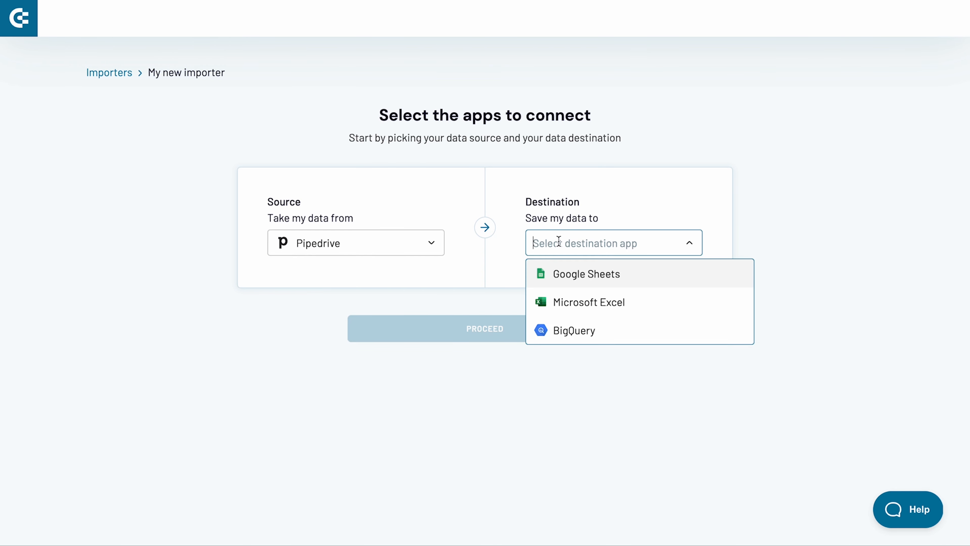
{"action": "left_click", "coordinate": [564, 330]}
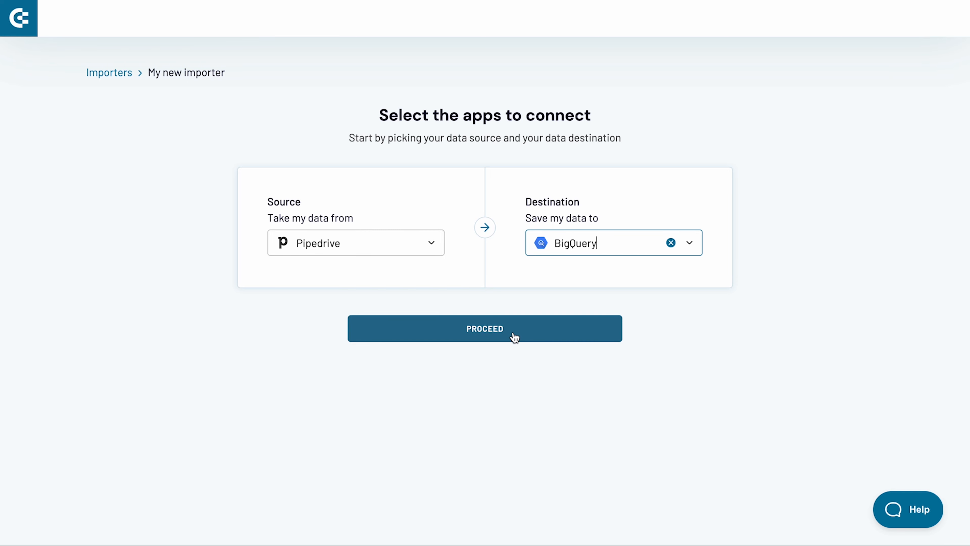
{"action": "left_click", "coordinate": [493, 334]}
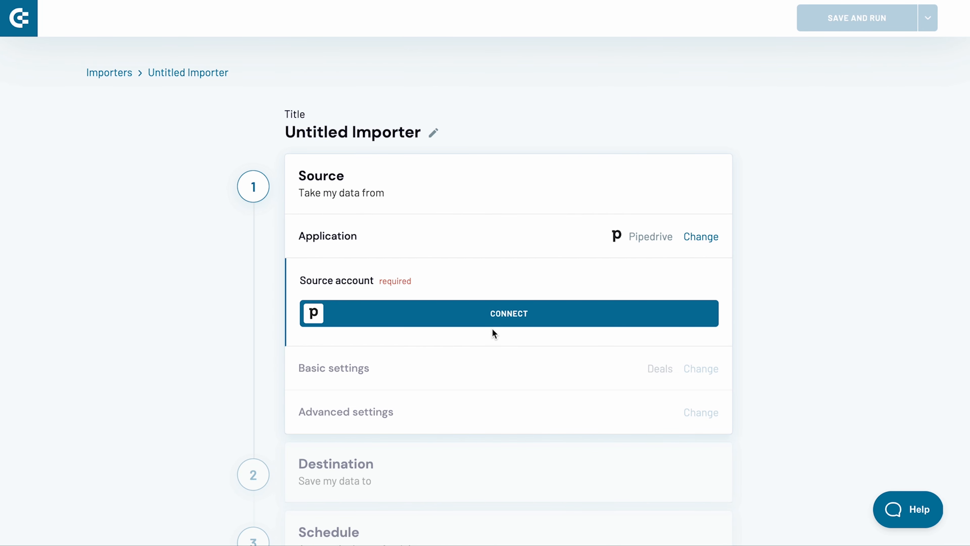
Step: Rename the untitled importer as Products
{"action": "left_click", "coordinate": [433, 134]}
{"action": "key", "text": "ctrl+a"}
{"action": "type", "text": "Pro"}
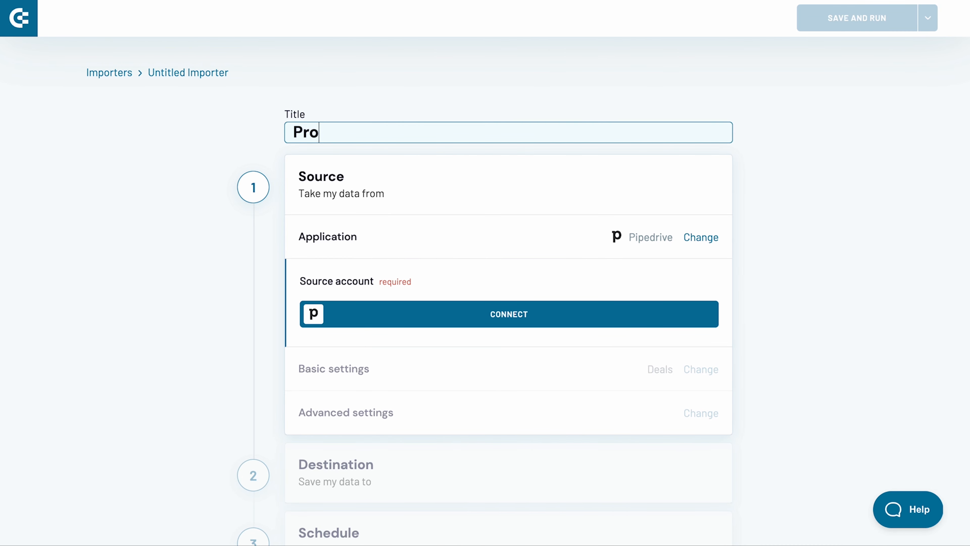
{"action": "type", "text": "ducts"}
{"action": "key", "text": "Return"}
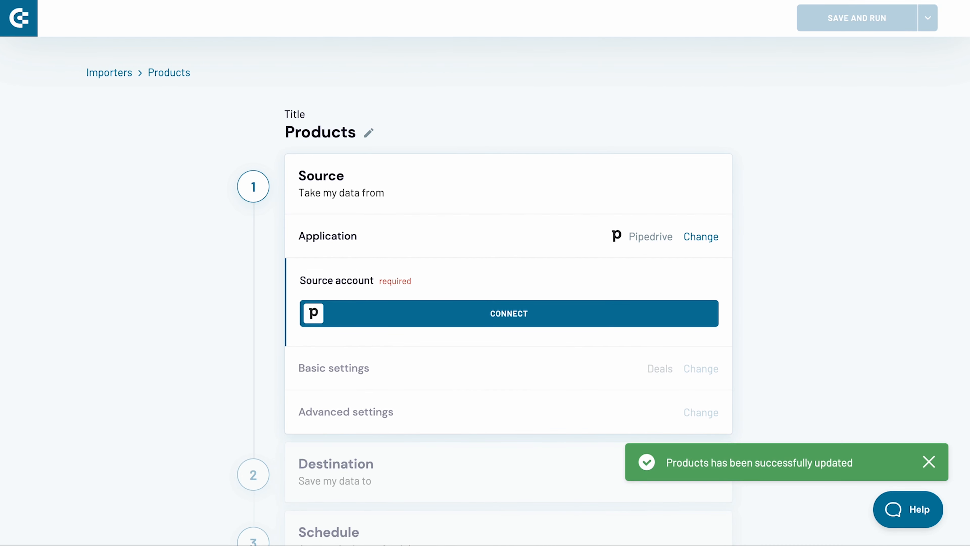
Step: Connect the Pipedrive source account, allow and install Coupler.io with the requested permissions, and continue to the basic settings
{"action": "left_click", "coordinate": [508, 305]}
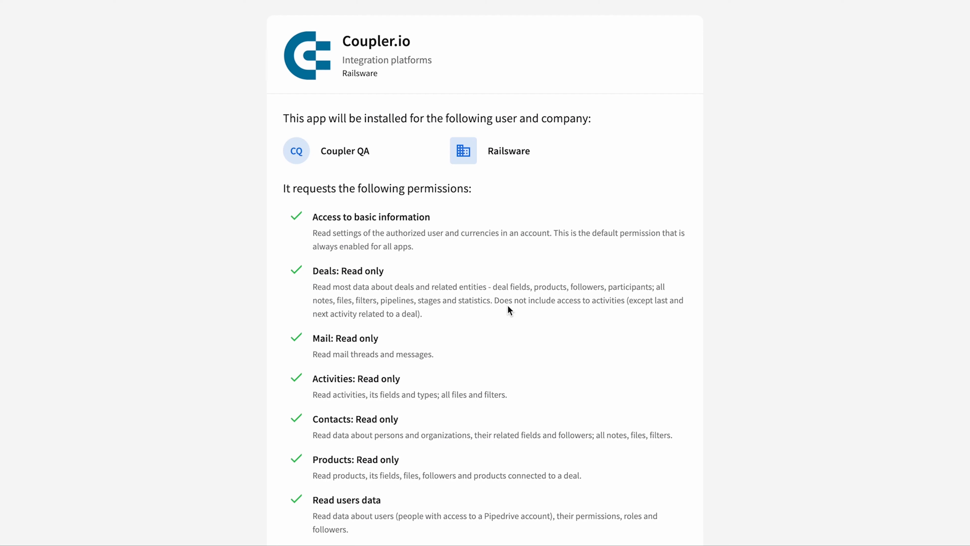
{"action": "scroll", "coordinate": [508, 306], "scroll_direction": "down", "scroll_amount": 5}
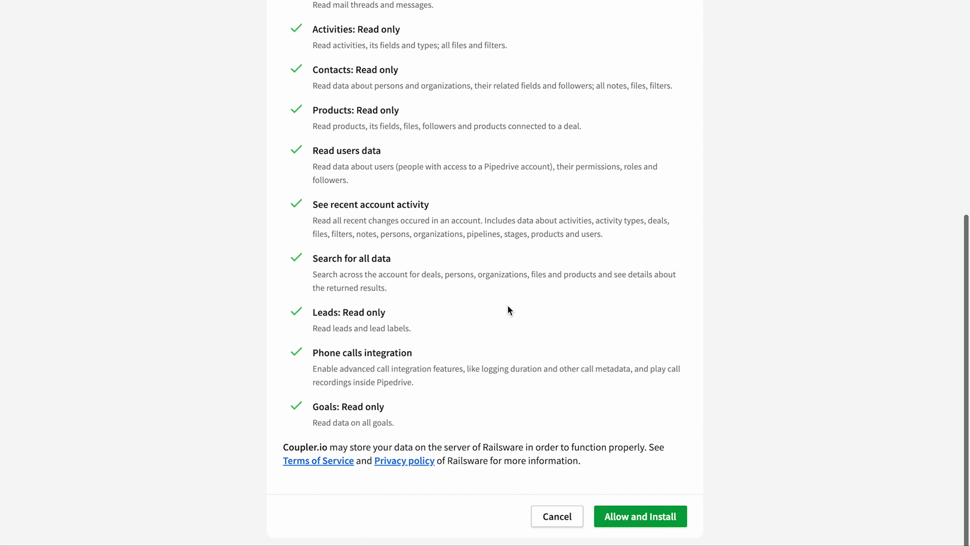
{"action": "left_click", "coordinate": [624, 519]}
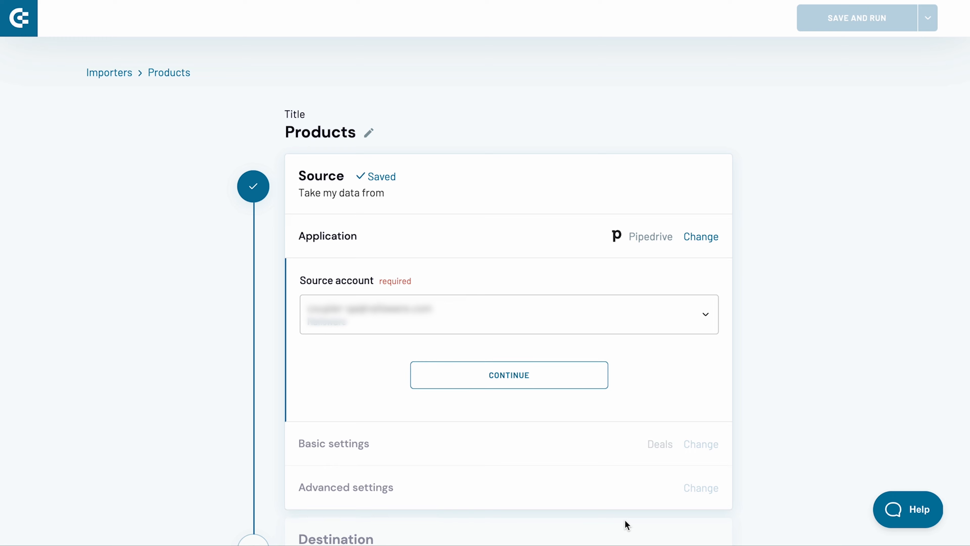
{"action": "left_click", "coordinate": [550, 366]}
Step: Set the Pipedrive data entity to Products and proceed to the destination settings, leaving the optional filter and columns empty
{"action": "left_click", "coordinate": [548, 357]}
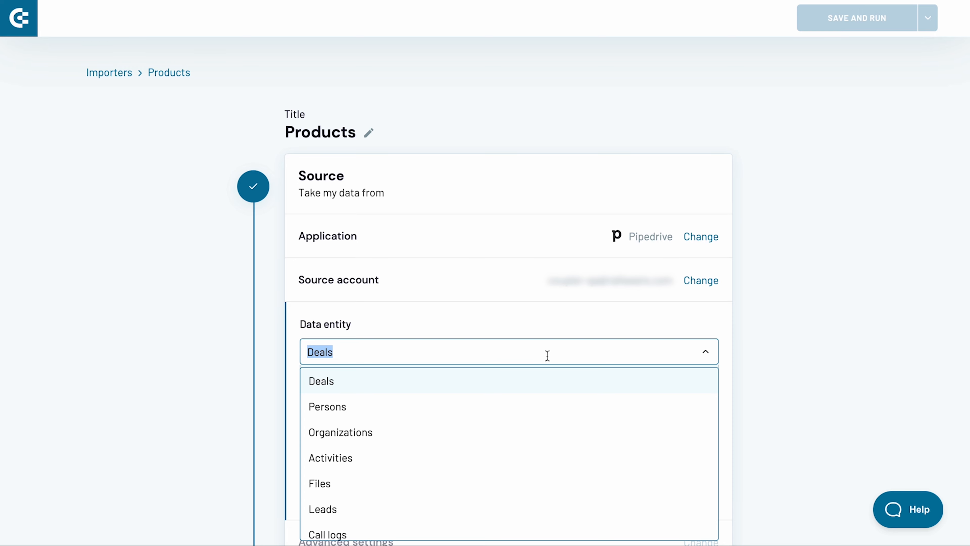
{"action": "scroll", "coordinate": [530, 451], "scroll_direction": "down", "scroll_amount": 2}
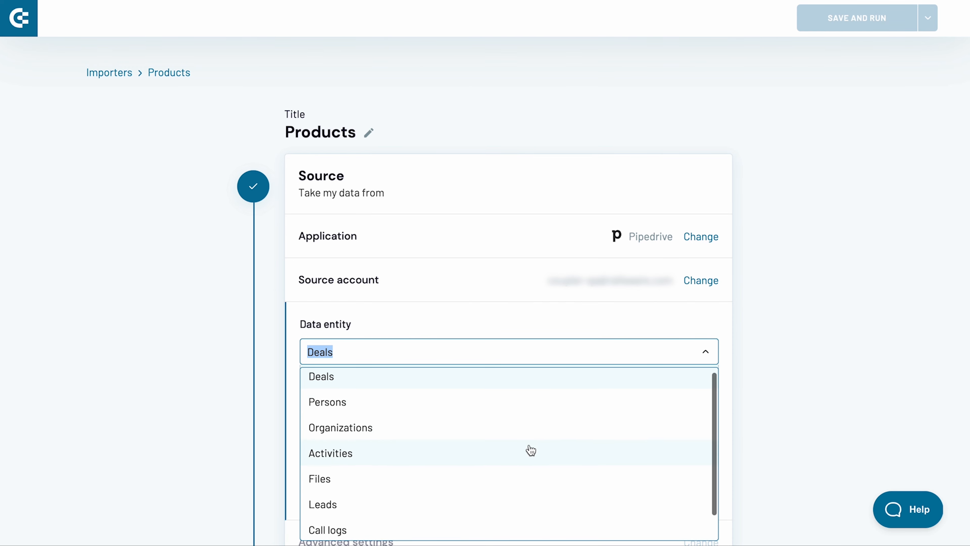
{"action": "left_click", "coordinate": [495, 531]}
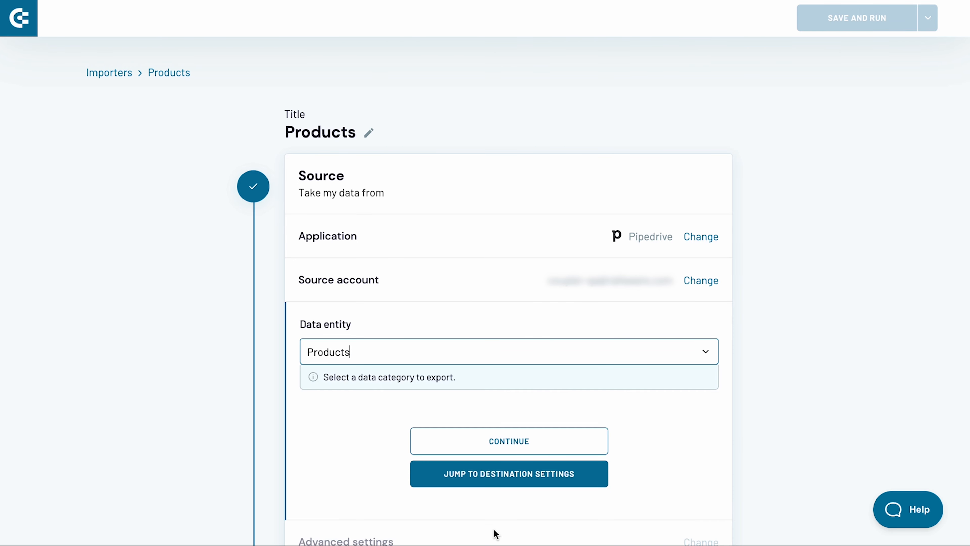
{"action": "left_click", "coordinate": [508, 451]}
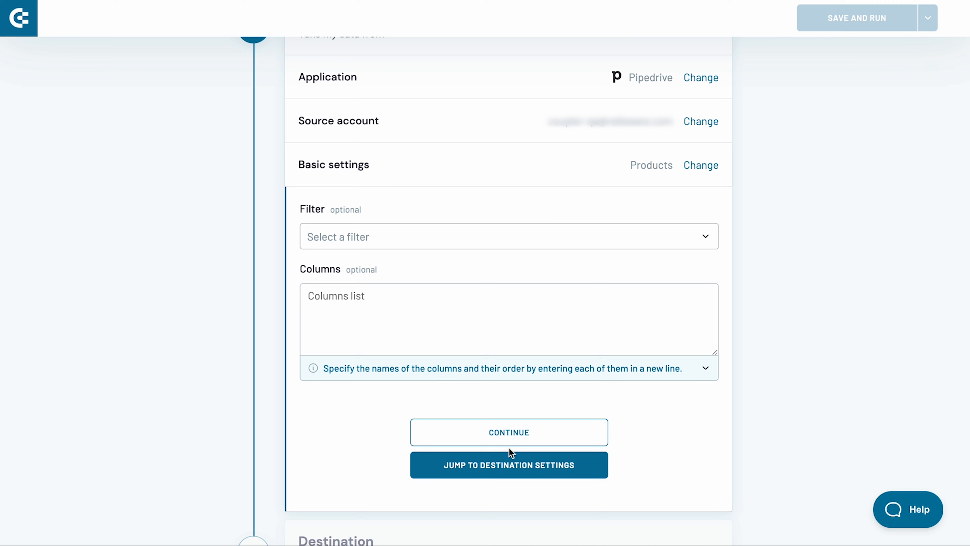
{"action": "left_click", "coordinate": [509, 471]}
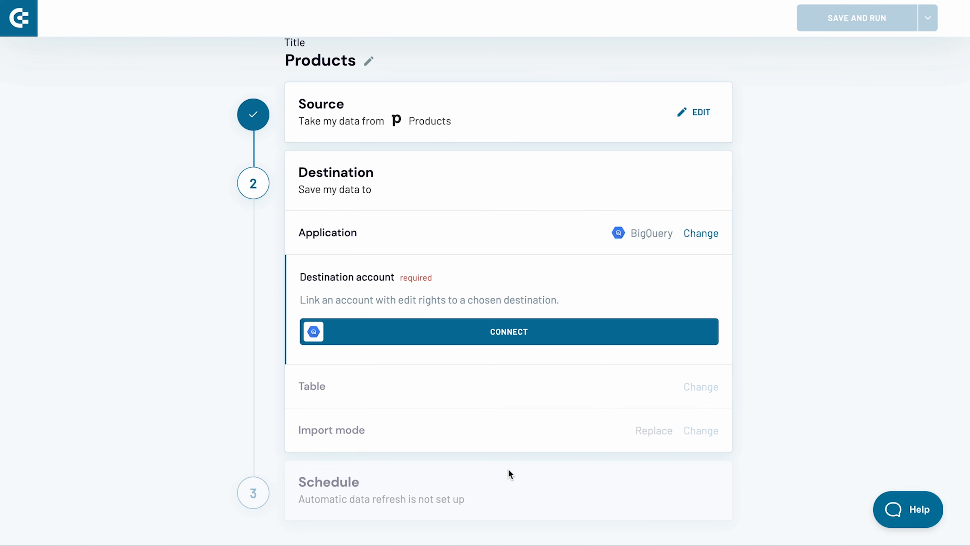
Step: Start connecting the BigQuery destination account, then switch to Google Cloud and open the project's IAM & Admin service accounts
{"action": "left_click", "coordinate": [512, 335]}
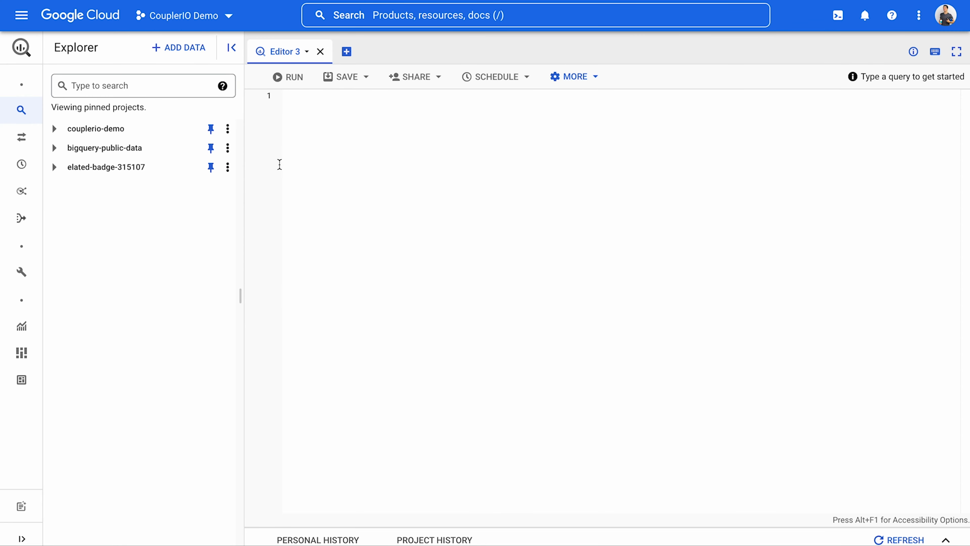
{"action": "left_click", "coordinate": [21, 16]}
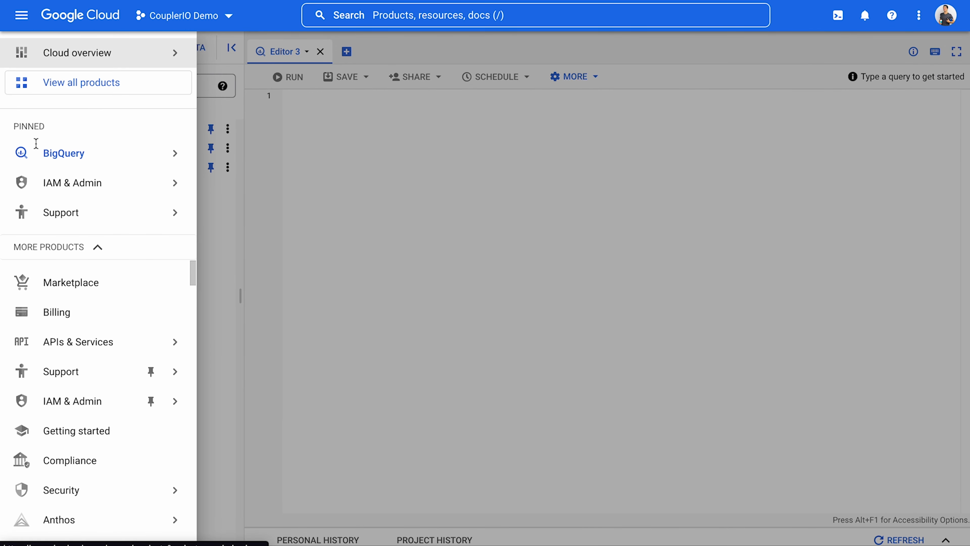
{"action": "mouse_move", "coordinate": [74, 405]}
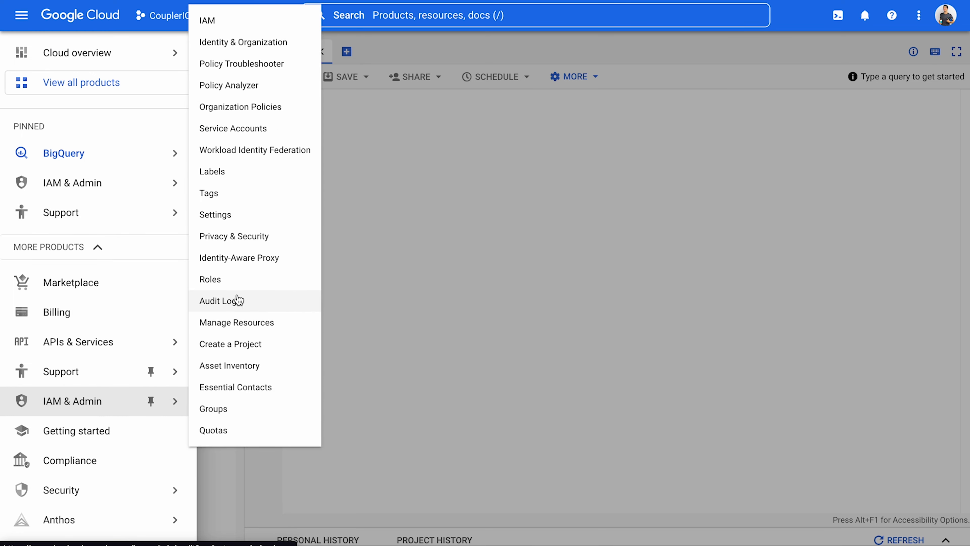
{"action": "left_click", "coordinate": [250, 130]}
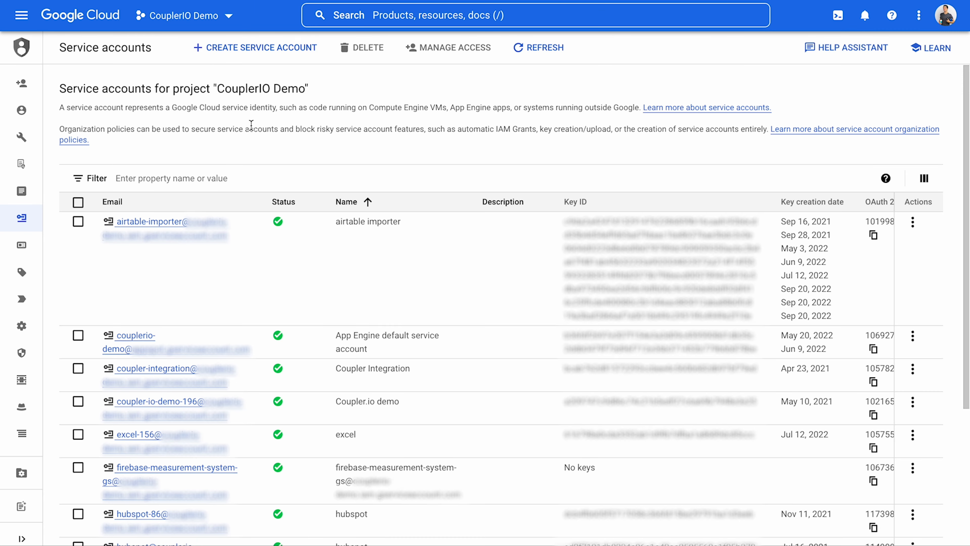
Step: Create a service account named pipedrive in the CouplerIO Demo project and continue to its project access
{"action": "left_click", "coordinate": [272, 52]}
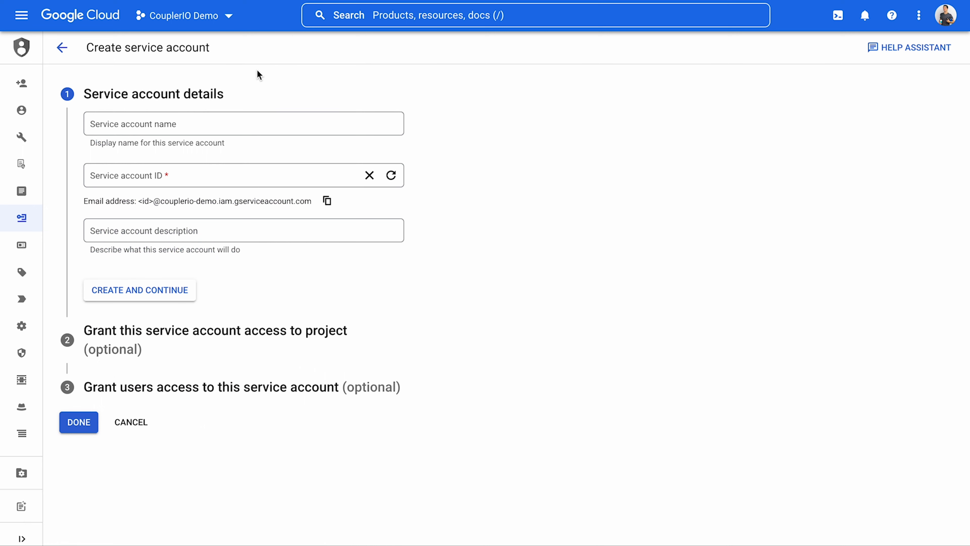
{"action": "left_click", "coordinate": [214, 122]}
{"action": "type", "text": "pipedrive"}
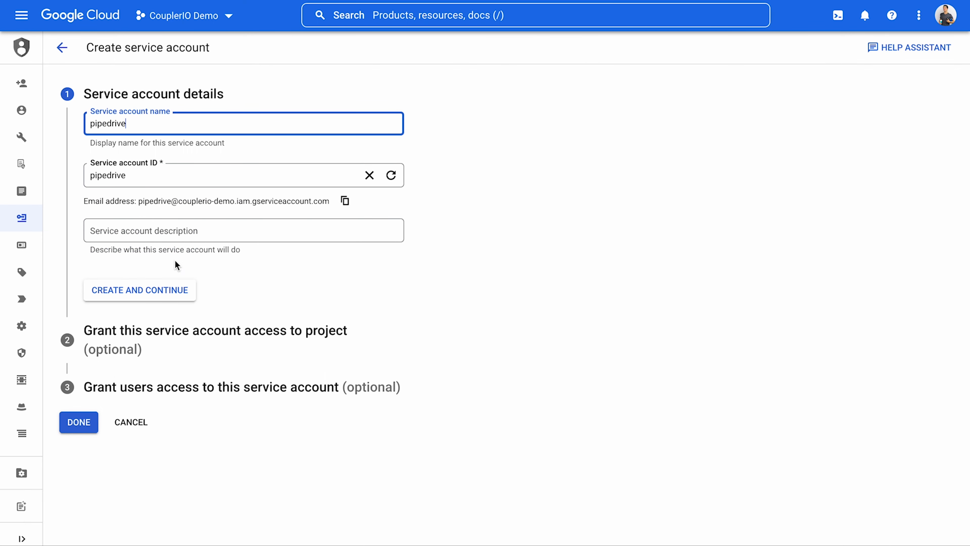
{"action": "left_click", "coordinate": [170, 291]}
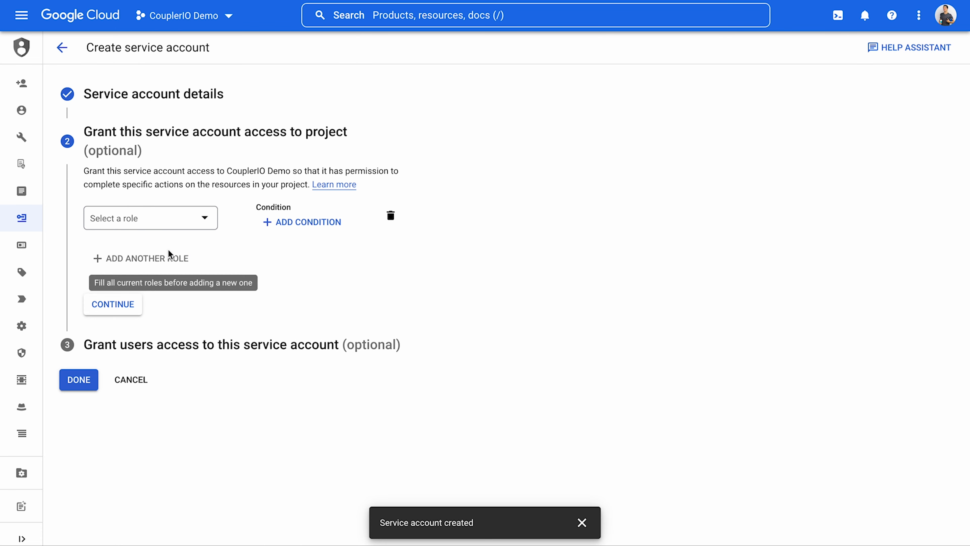
Step: Grant the pipedrive service account the BigQuery Data Editor and BigQuery Job User roles, and finish its setup without granting user access
{"action": "left_click", "coordinate": [170, 217]}
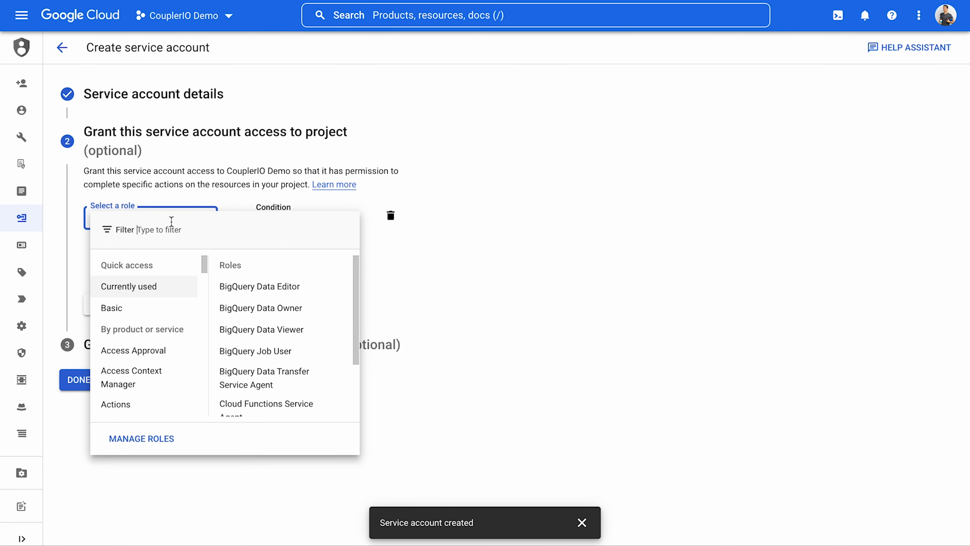
{"action": "left_click", "coordinate": [232, 287]}
{"action": "left_click", "coordinate": [174, 276]}
{"action": "left_click", "coordinate": [174, 282]}
{"action": "left_click", "coordinate": [129, 352]}
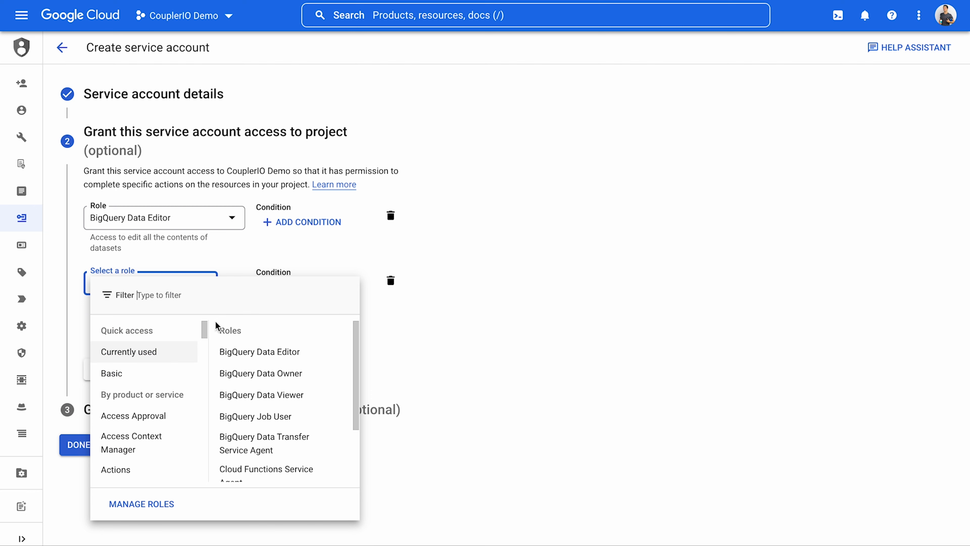
{"action": "left_click", "coordinate": [245, 418]}
{"action": "left_click", "coordinate": [126, 378]}
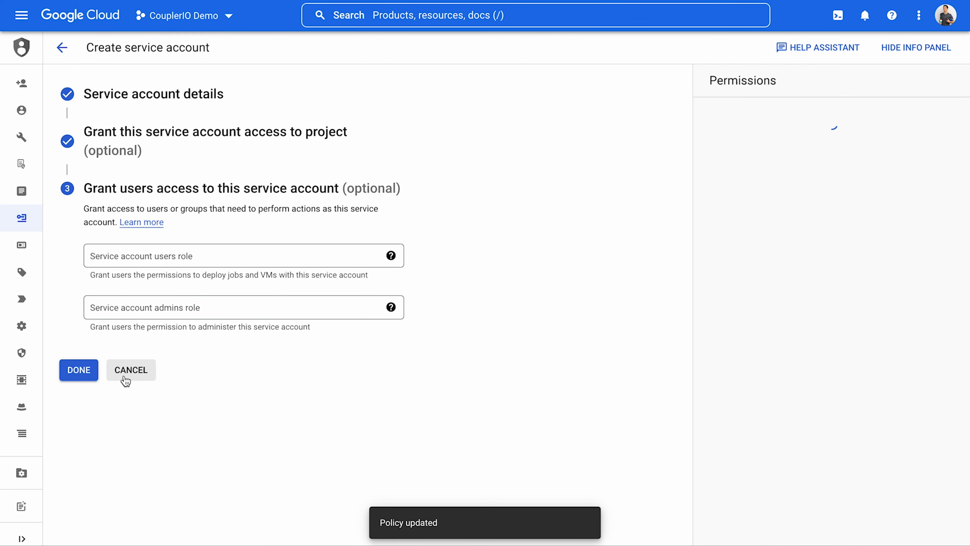
{"action": "left_click", "coordinate": [89, 371]}
Step: Create a new JSON private key for the pipedrive service account and download its file
{"action": "scroll", "coordinate": [88, 371], "scroll_direction": "down", "scroll_amount": 5}
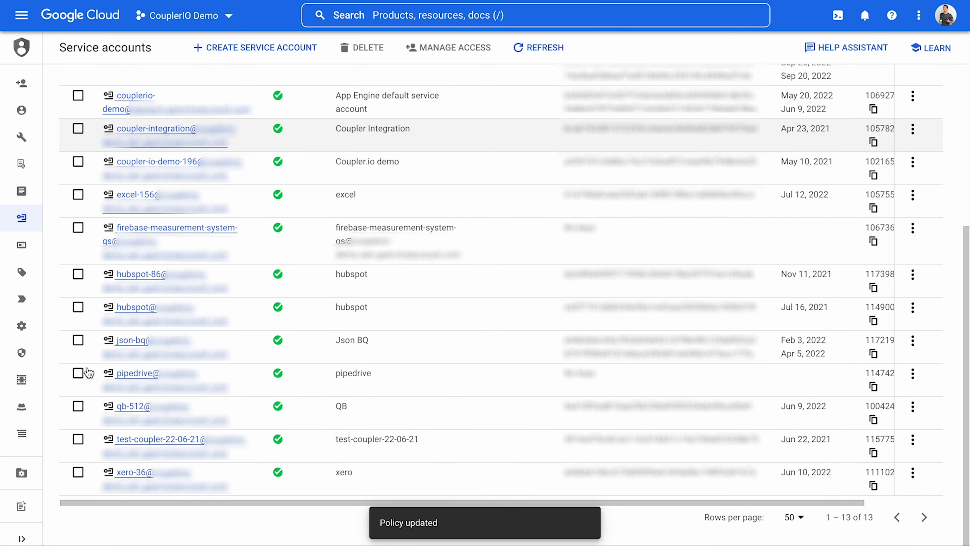
{"action": "left_click", "coordinate": [912, 377]}
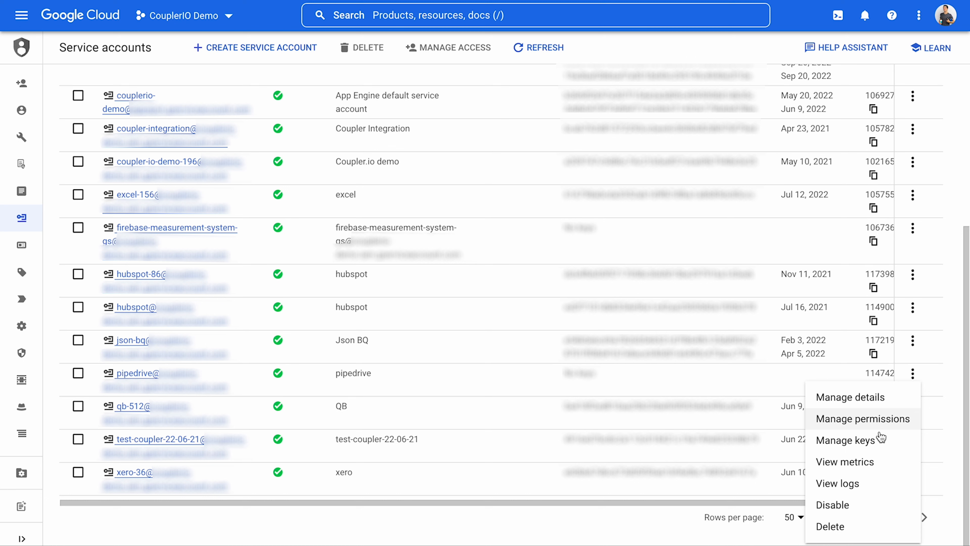
{"action": "left_click", "coordinate": [854, 440]}
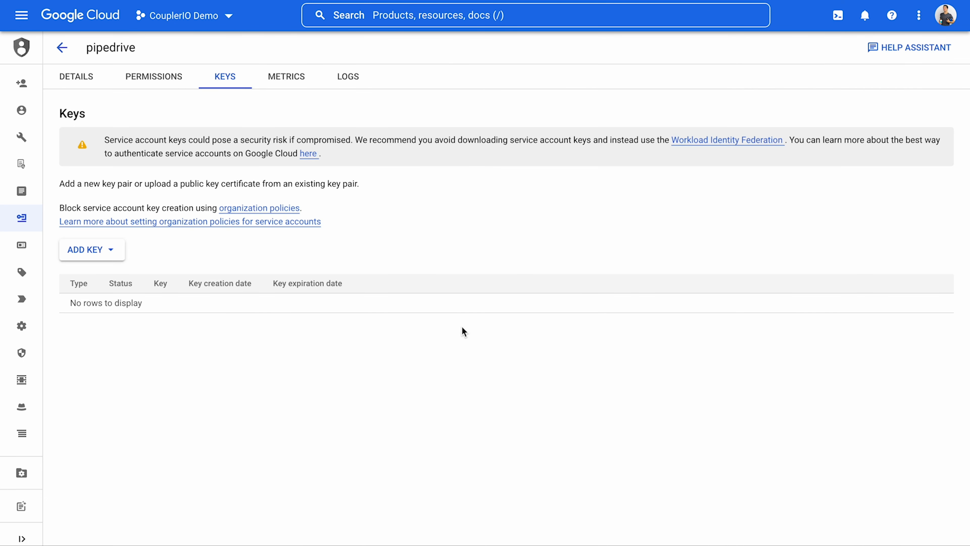
{"action": "left_click", "coordinate": [110, 253]}
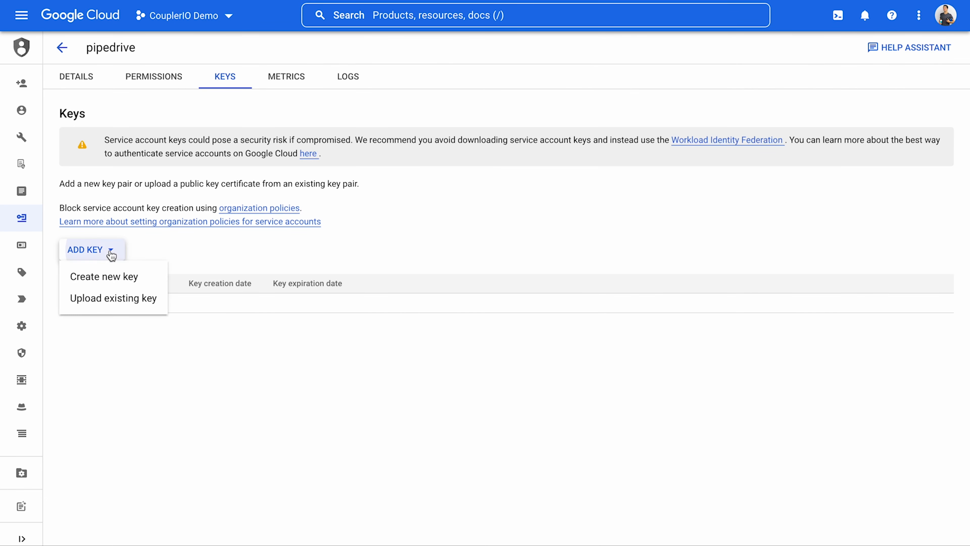
{"action": "left_click", "coordinate": [110, 276]}
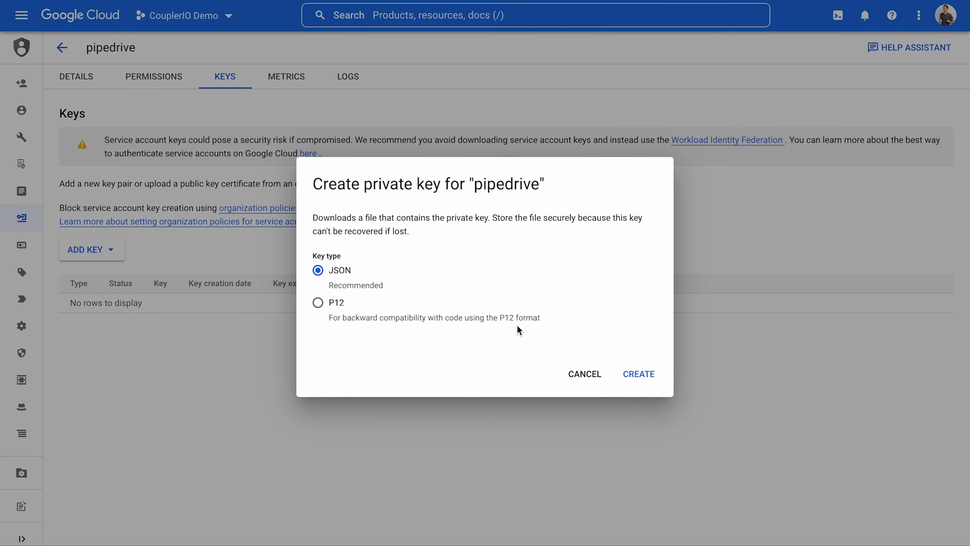
{"action": "left_click", "coordinate": [639, 373]}
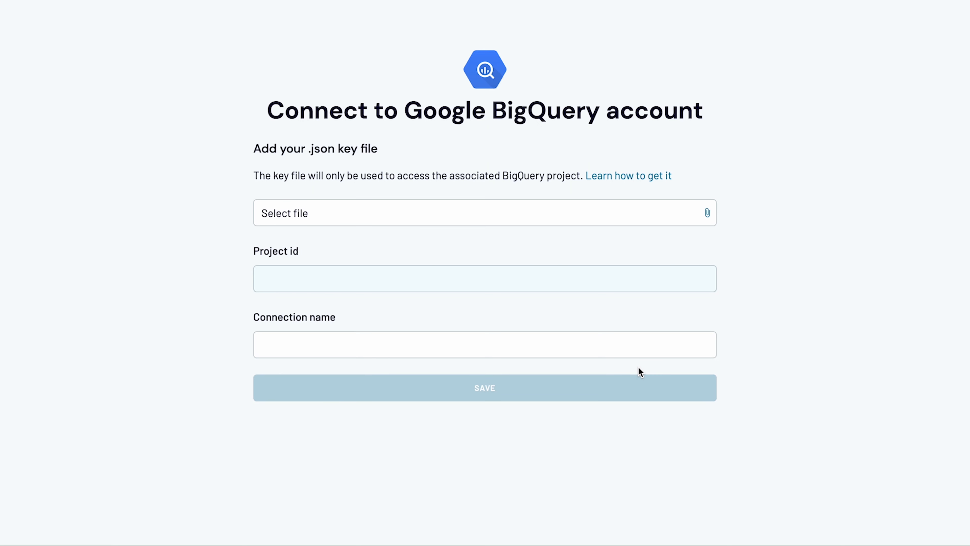
Step: Upload the downloaded JSON key file from Downloads for the BigQuery connection and save it with the connection name couplerio-demo
{"action": "left_click", "coordinate": [568, 219]}
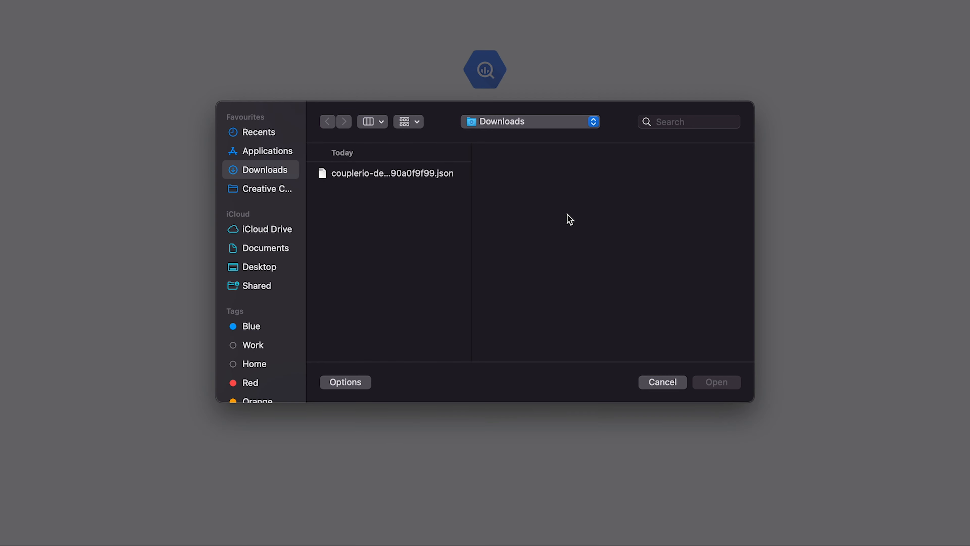
{"action": "left_click", "coordinate": [435, 178]}
{"action": "left_click", "coordinate": [713, 383]}
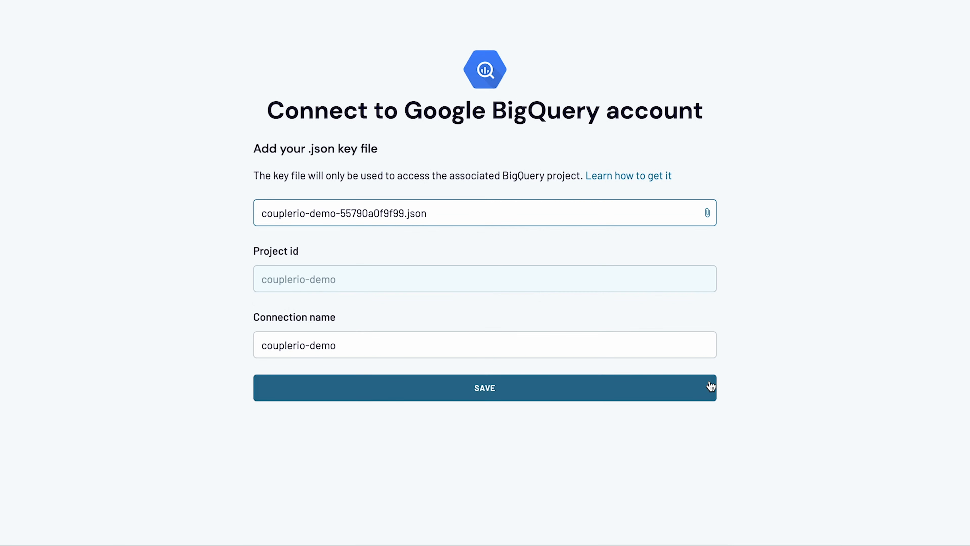
{"action": "left_click", "coordinate": [674, 390]}
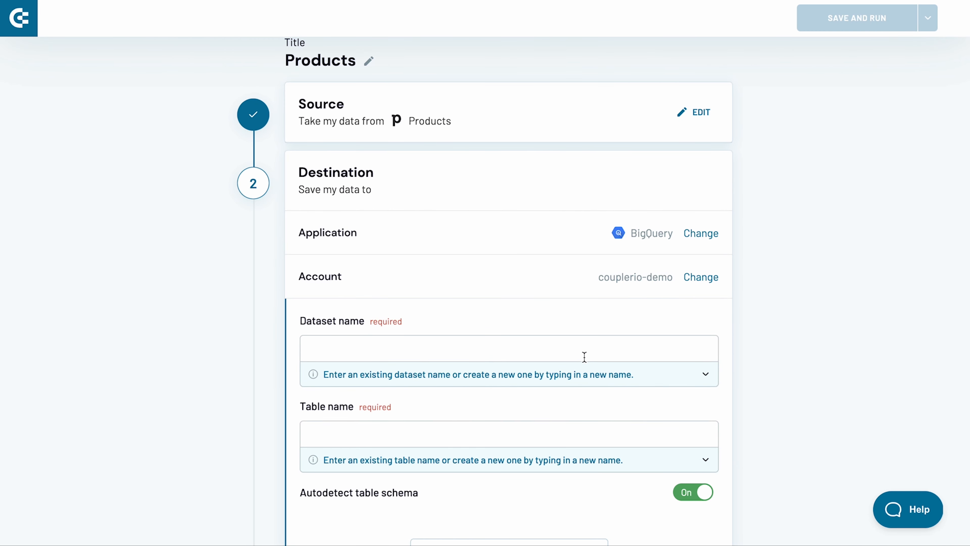
Step: Set the BigQuery destination's dataset name to pipedrive and its table name to products
{"action": "left_click", "coordinate": [584, 357]}
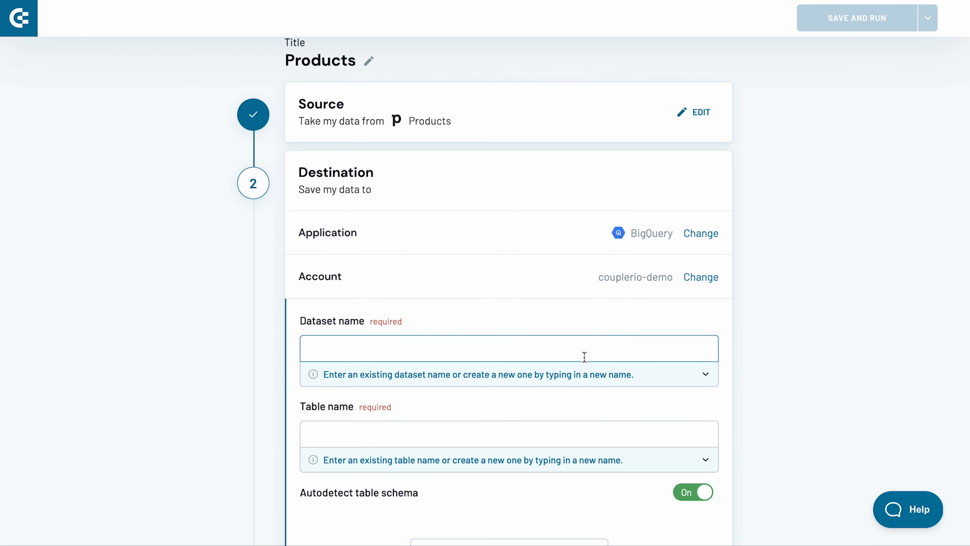
{"action": "type", "text": "pipedrive"}
{"action": "key", "text": "Tab"}
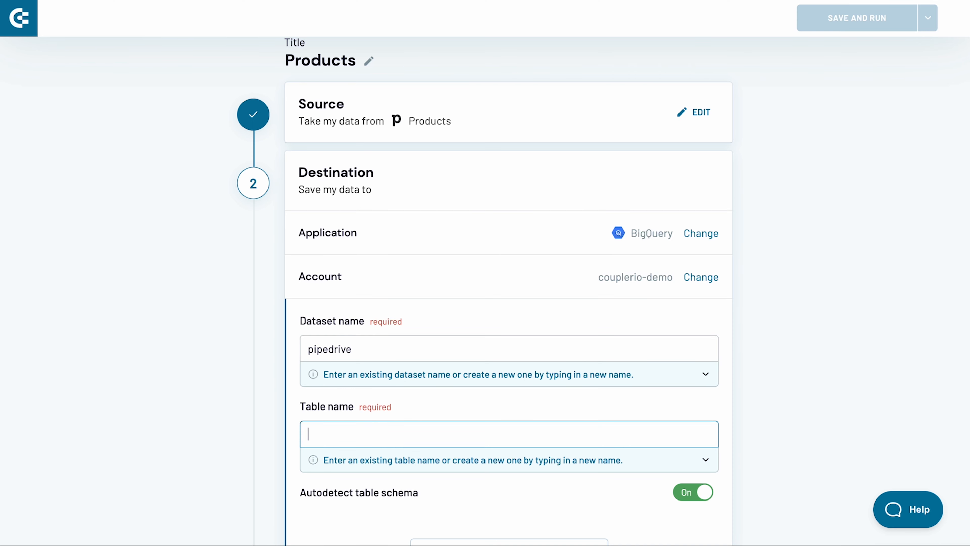
{"action": "type", "text": "products"}
{"action": "scroll", "coordinate": [489, 289], "scroll_direction": "down", "scroll_amount": 1}
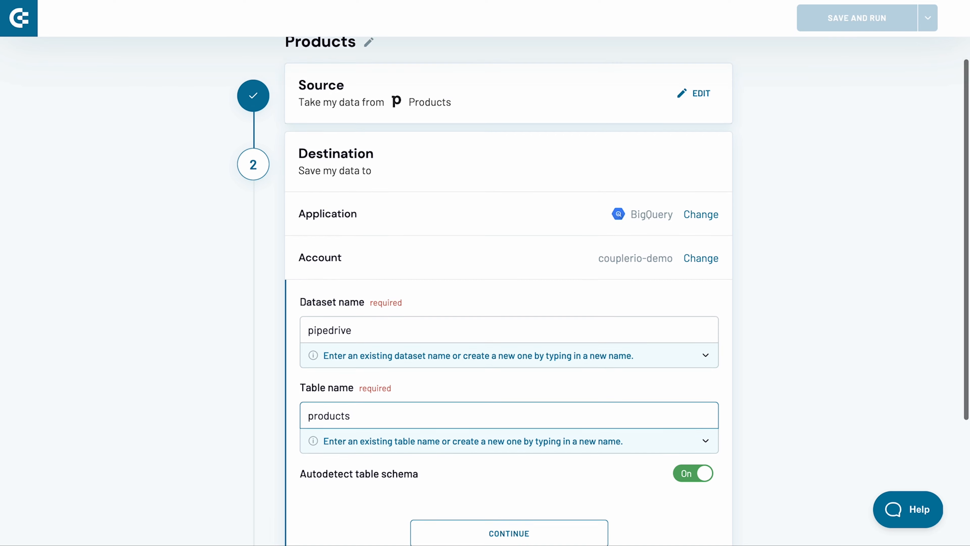
{"action": "scroll", "coordinate": [509, 291], "scroll_direction": "down", "scroll_amount": 1}
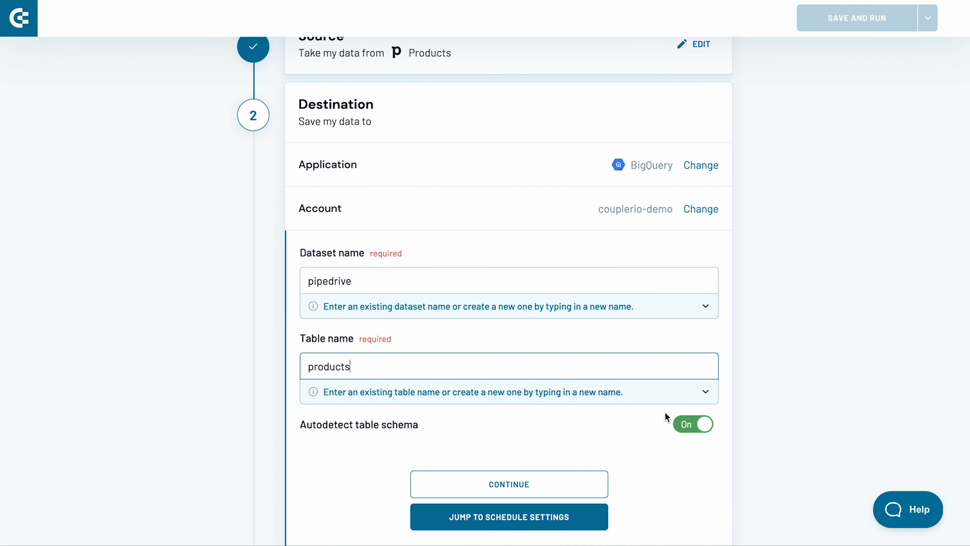
Step: Switch table schema autodetection off and back on, and accept the Replace import mode with the last updated column off
{"action": "left_click", "coordinate": [688, 425]}
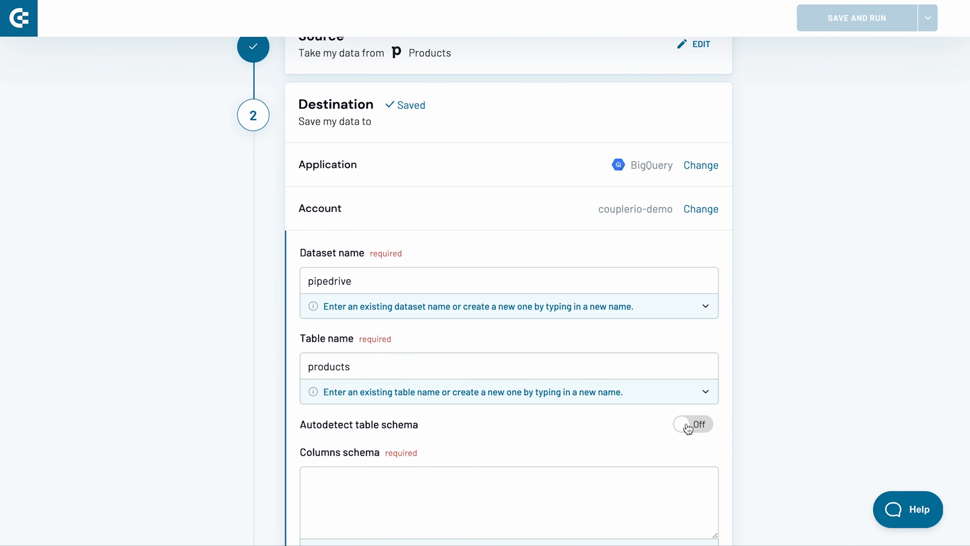
{"action": "left_click", "coordinate": [688, 425]}
{"action": "scroll", "coordinate": [686, 426], "scroll_direction": "down", "scroll_amount": 1}
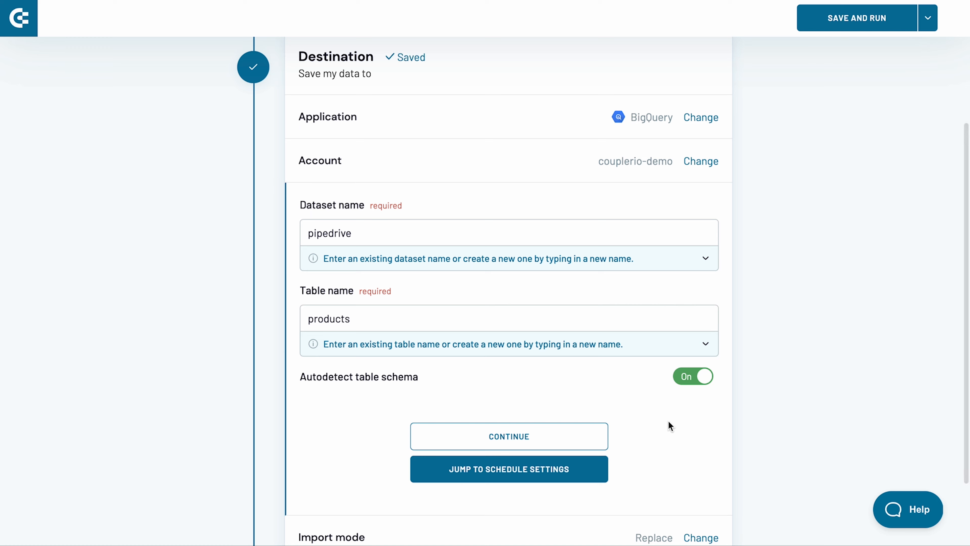
{"action": "left_click", "coordinate": [571, 435]}
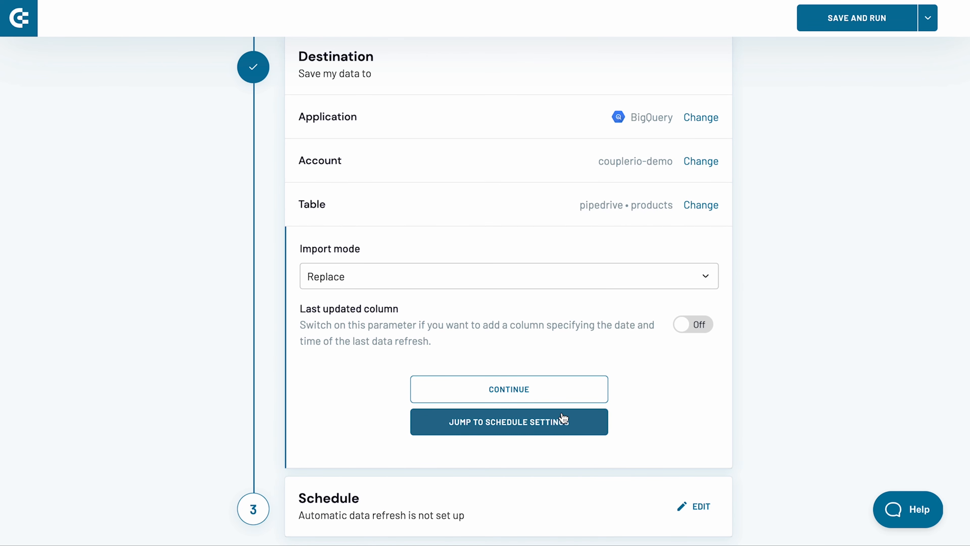
{"action": "left_click", "coordinate": [551, 395]}
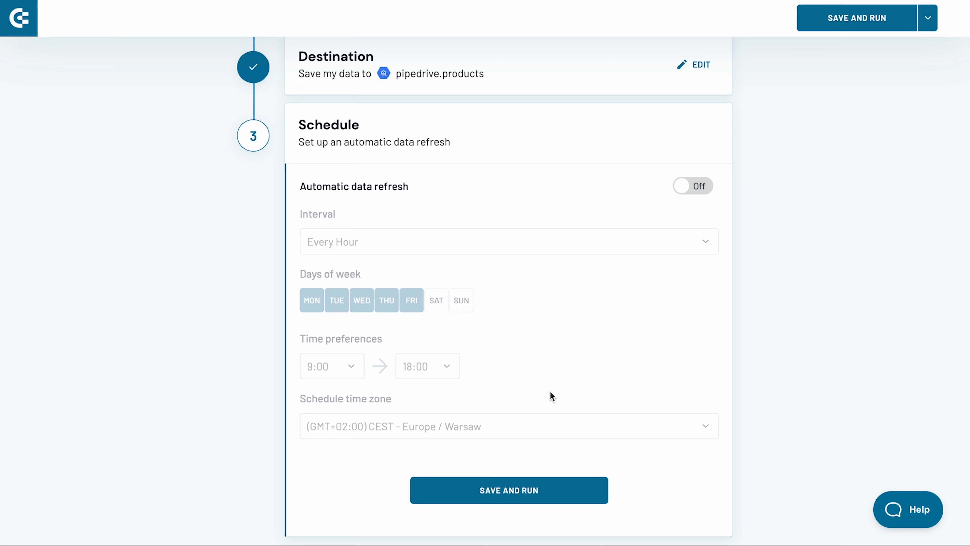
Step: Turn on automatic data refresh every day, adding Saturday and Sunday to the schedule, and save and run the importer
{"action": "left_click", "coordinate": [690, 189]}
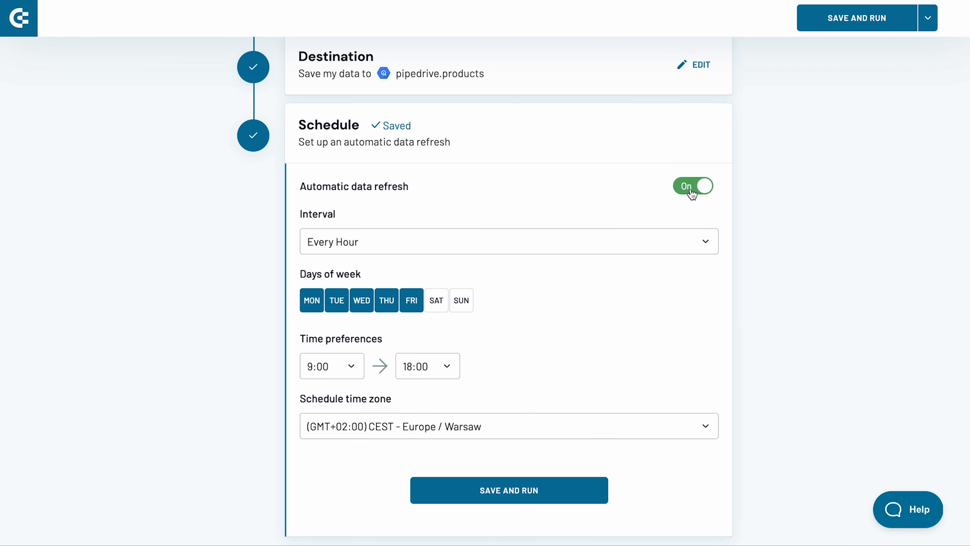
{"action": "left_click", "coordinate": [618, 239]}
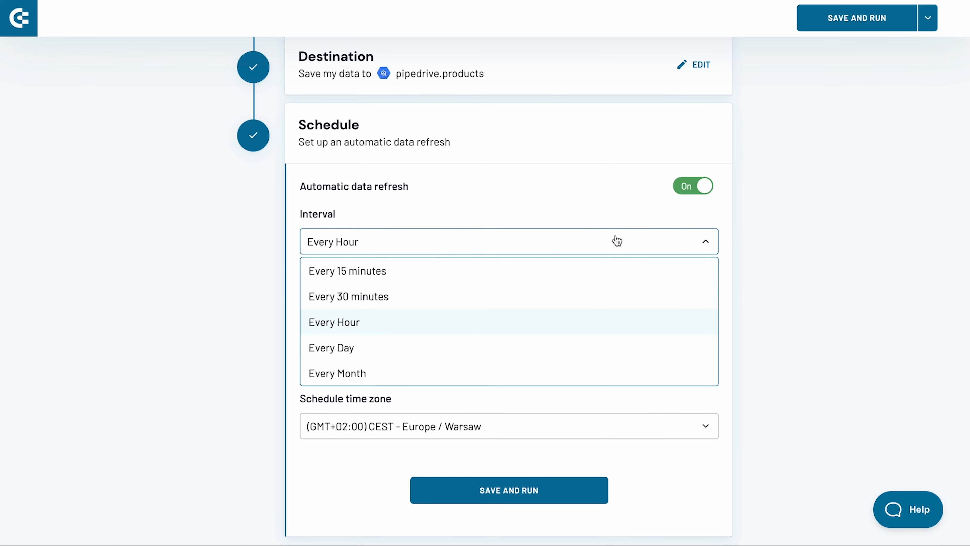
{"action": "left_click", "coordinate": [507, 348]}
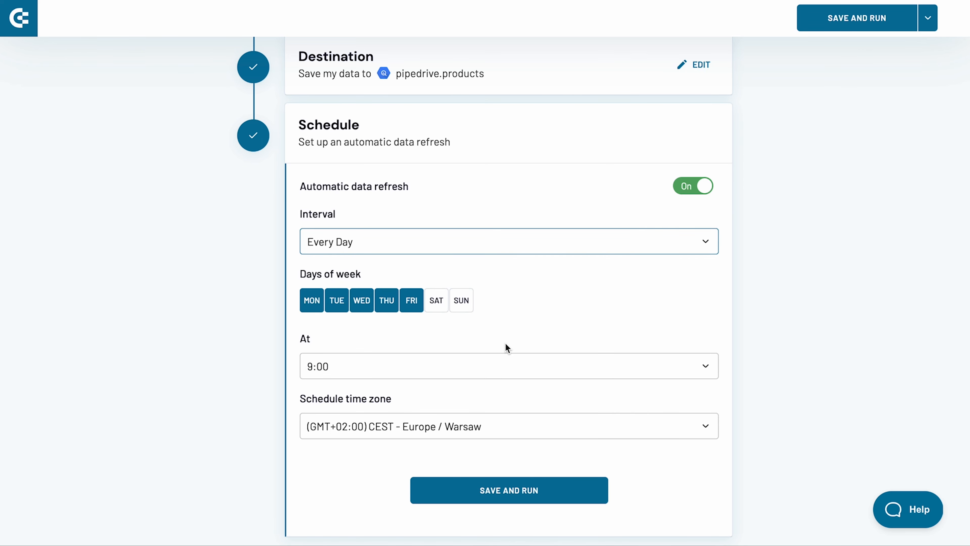
{"action": "left_click", "coordinate": [439, 306]}
{"action": "left_click", "coordinate": [466, 306]}
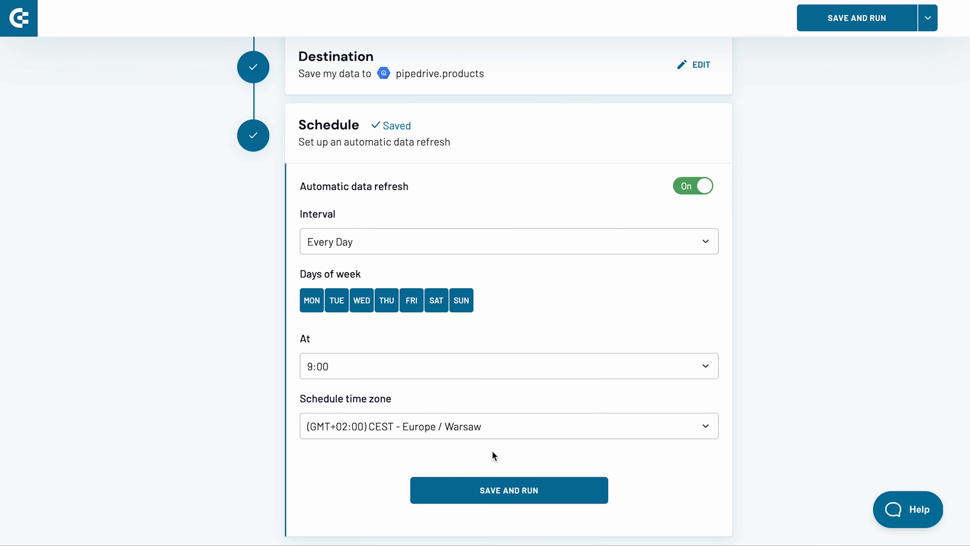
{"action": "left_click", "coordinate": [496, 489]}
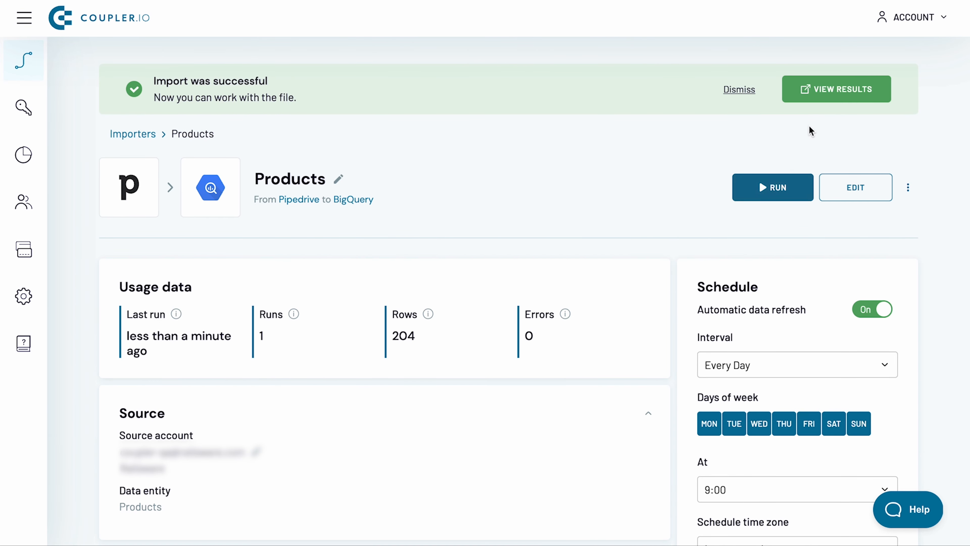
Step: View the import results in BigQuery and preview the rows of the products table
{"action": "left_click", "coordinate": [827, 91]}
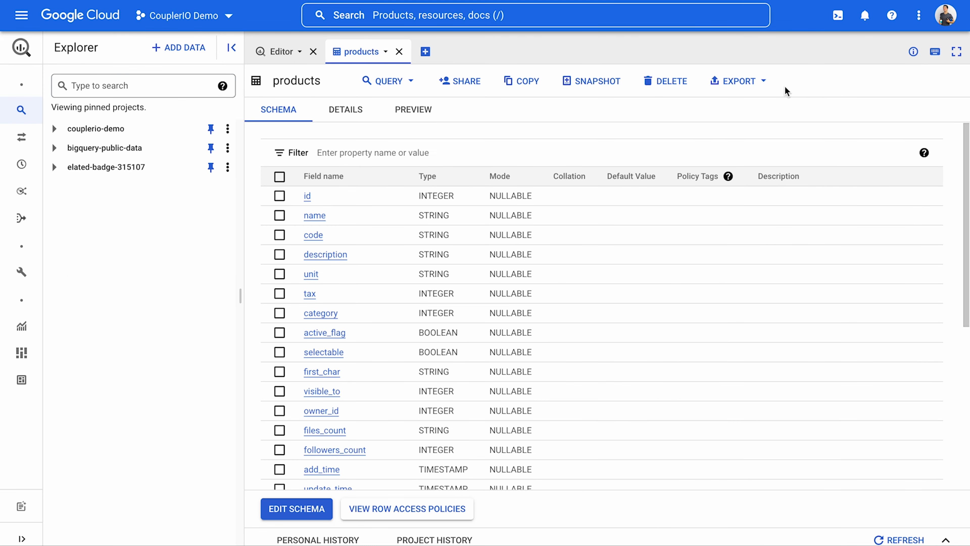
{"action": "left_click", "coordinate": [419, 114]}
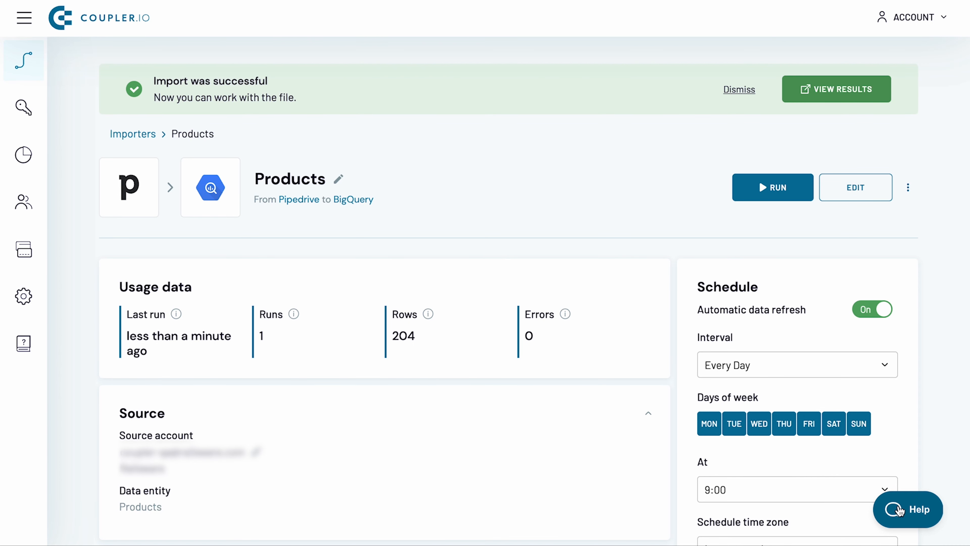
Step: Switch back to Coupler.io and open the help widget's form for asking support a question
{"action": "left_click", "coordinate": [909, 508]}
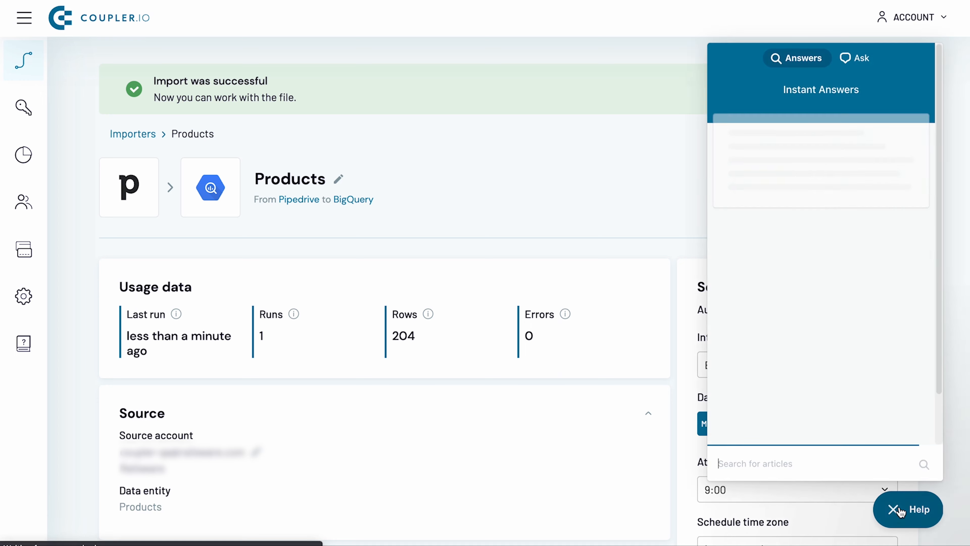
{"action": "left_click", "coordinate": [859, 61]}
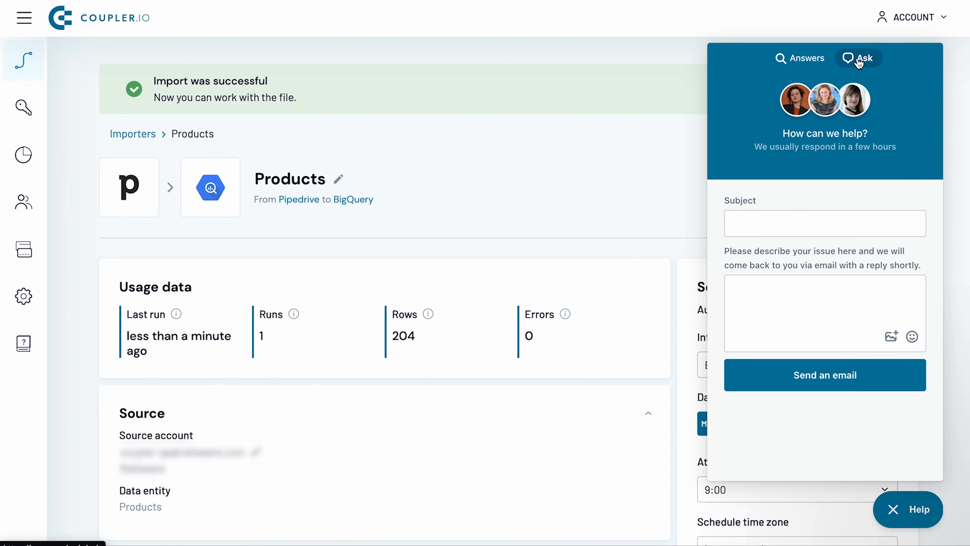